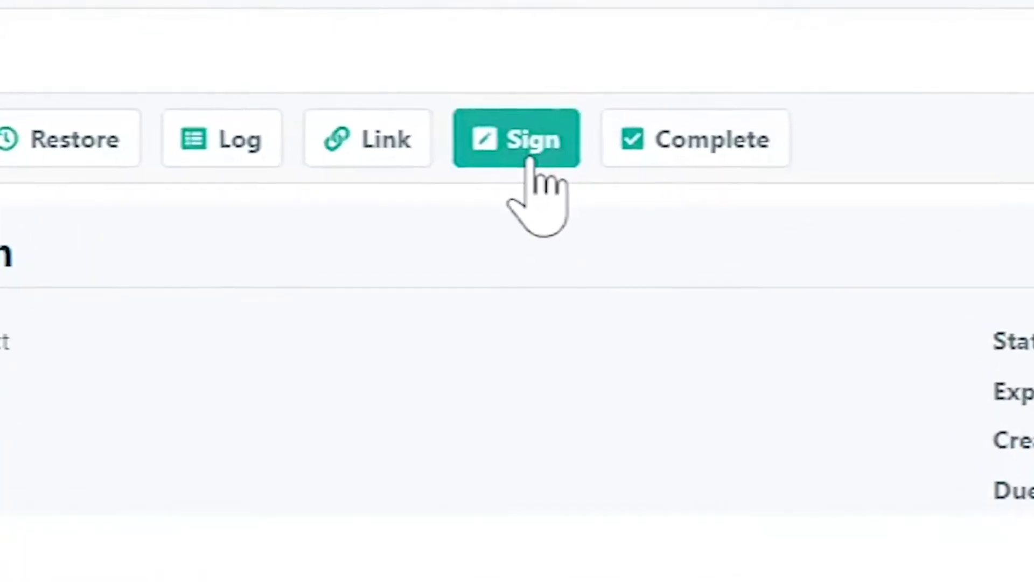
Step: Sign the DNA Purification experiment as John Doe, marking it Completed and locked
{"action": "left_click", "coordinate": [519, 141]}
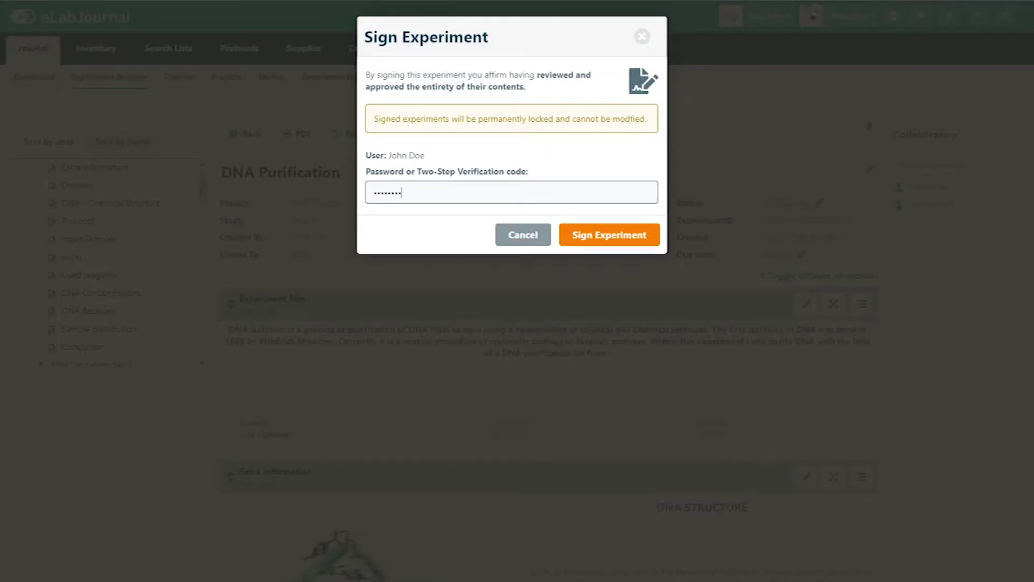
{"action": "left_click", "coordinate": [595, 240]}
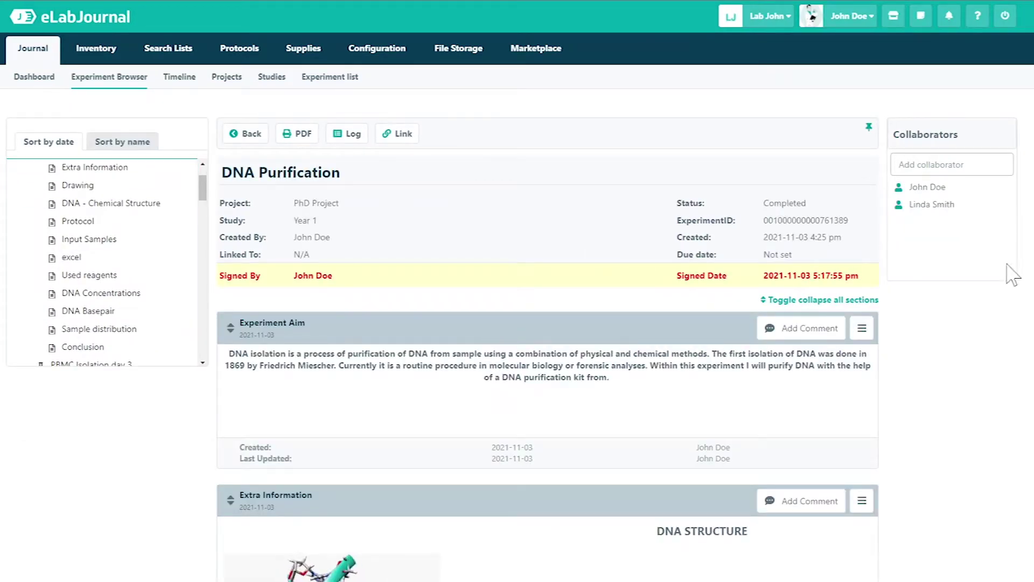
{"action": "scroll", "coordinate": [1009, 273], "scroll_direction": "down", "scroll_amount": 1}
{"action": "scroll", "coordinate": [973, 103], "scroll_direction": "down", "scroll_amount": 2}
{"action": "scroll", "coordinate": [974, 103], "scroll_direction": "down", "scroll_amount": 2}
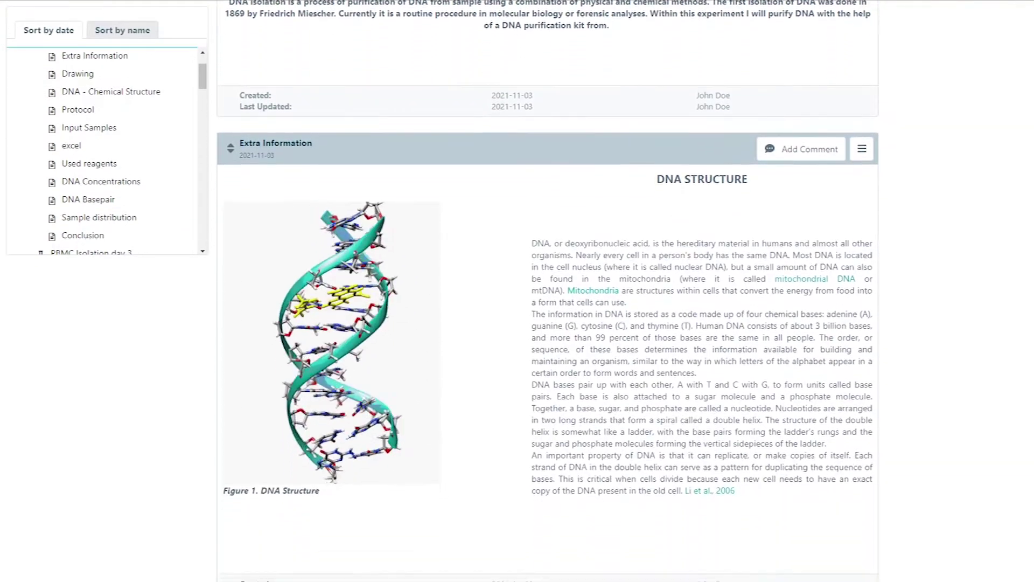
{"action": "scroll", "coordinate": [973, 102], "scroll_direction": "down", "scroll_amount": 1}
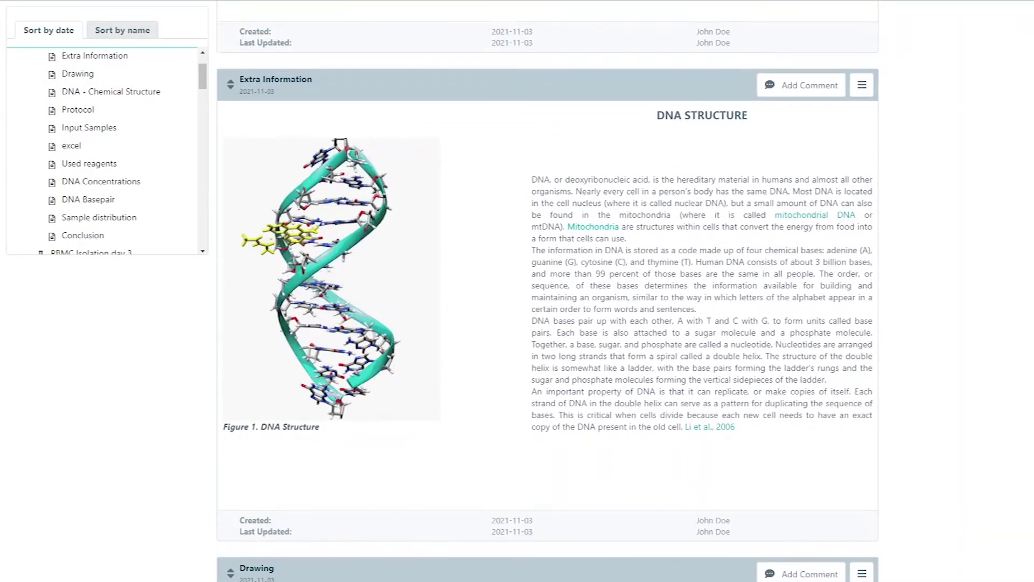
{"action": "left_click", "coordinate": [810, 90]}
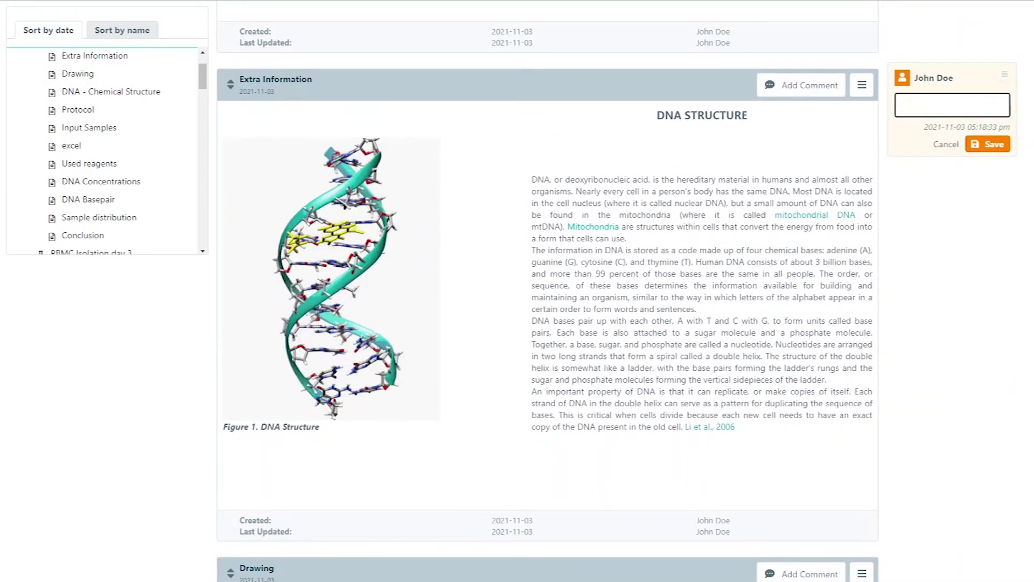
{"action": "type", "text": "@L"}
{"action": "key", "text": "Return"}
{"action": "type", "text": "please have a loo"}
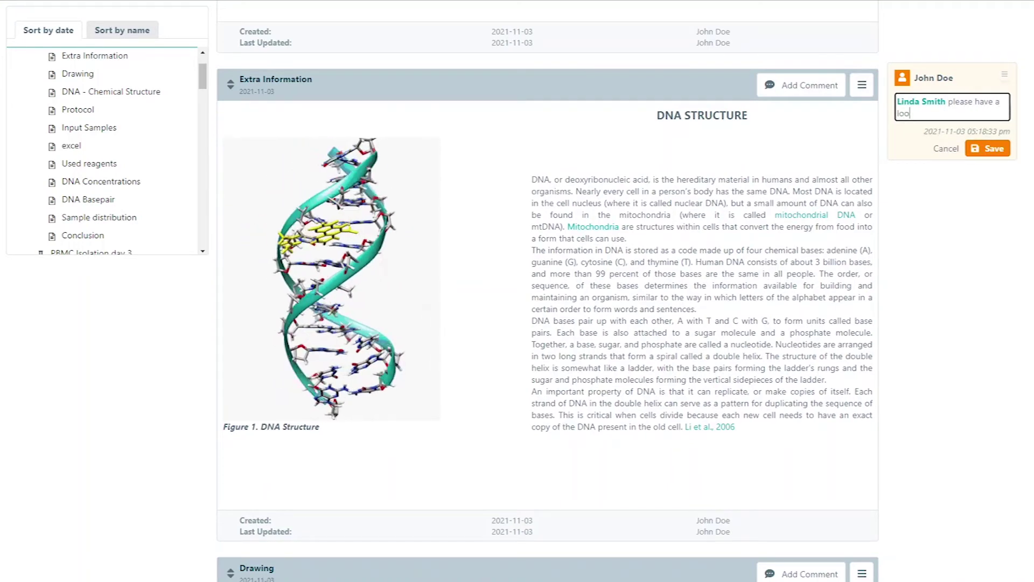
{"action": "type", "text": "k at this"}
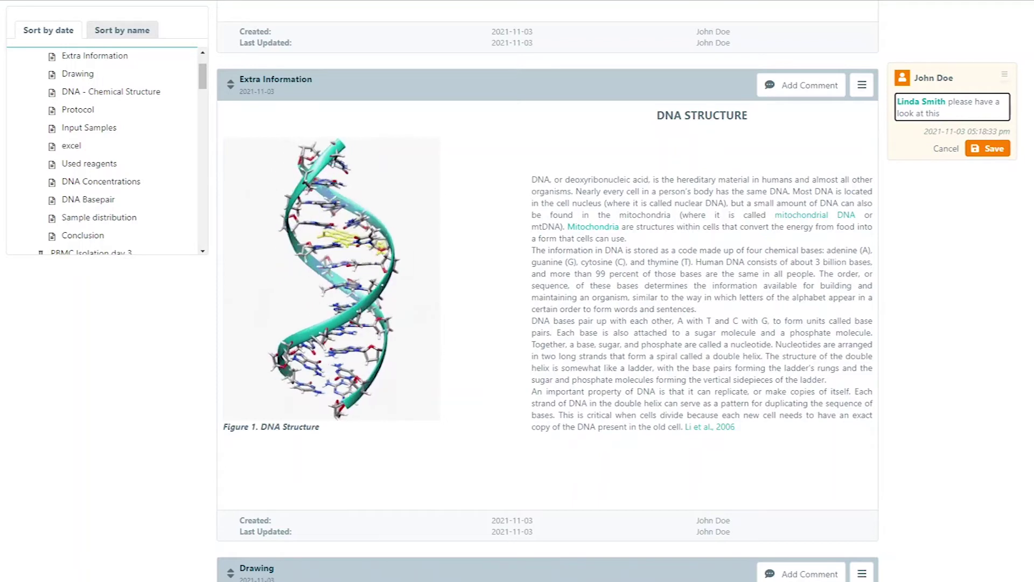
{"action": "left_click", "coordinate": [992, 149]}
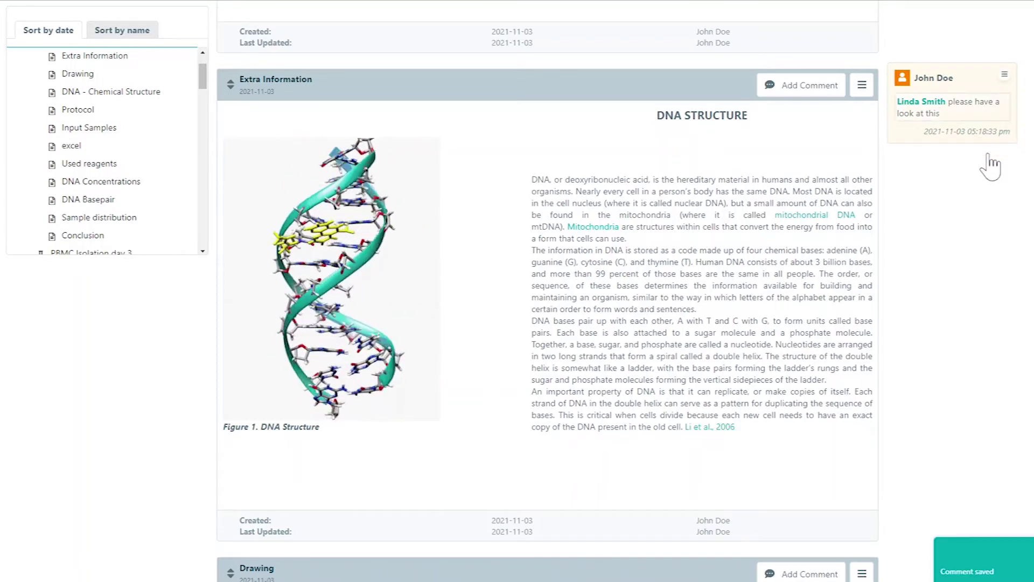
{"action": "scroll", "coordinate": [518, 291], "scroll_direction": "up", "scroll_amount": 2}
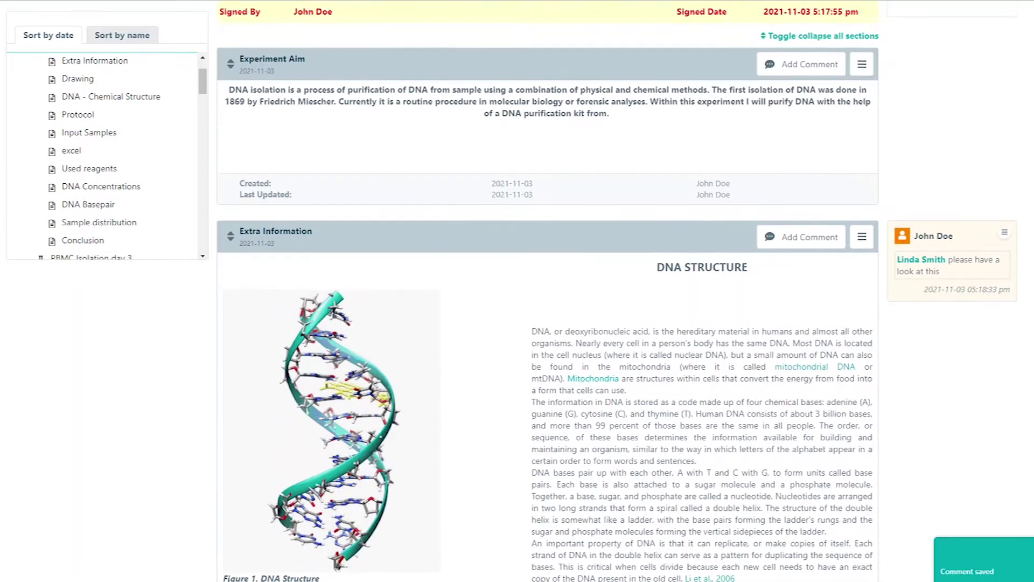
{"action": "scroll", "coordinate": [517, 291], "scroll_direction": "up", "scroll_amount": 2}
{"action": "scroll", "coordinate": [517, 291], "scroll_direction": "up", "scroll_amount": 1}
{"action": "scroll", "coordinate": [517, 291], "scroll_direction": "up", "scroll_amount": 1}
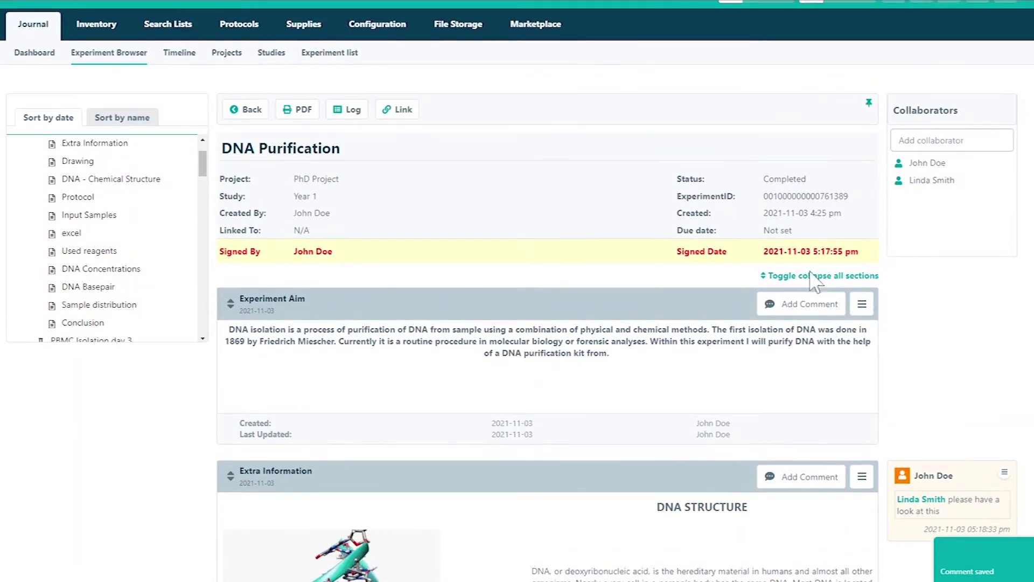
{"action": "scroll", "coordinate": [810, 10], "scroll_direction": "up", "scroll_amount": 1}
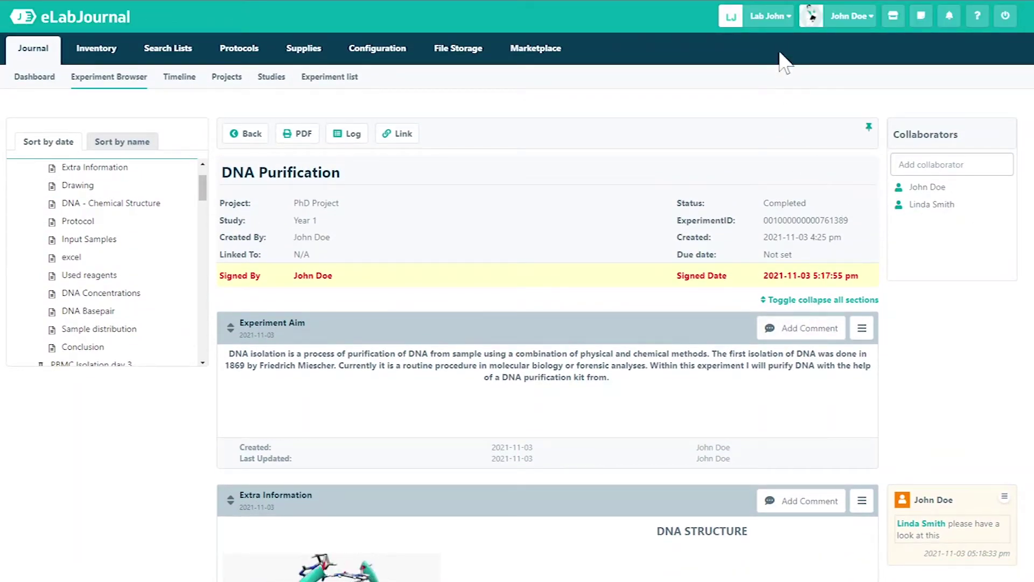
Step: Open Manage Groups from the group dropdown to reach the Lab John group page
{"action": "left_click", "coordinate": [780, 17]}
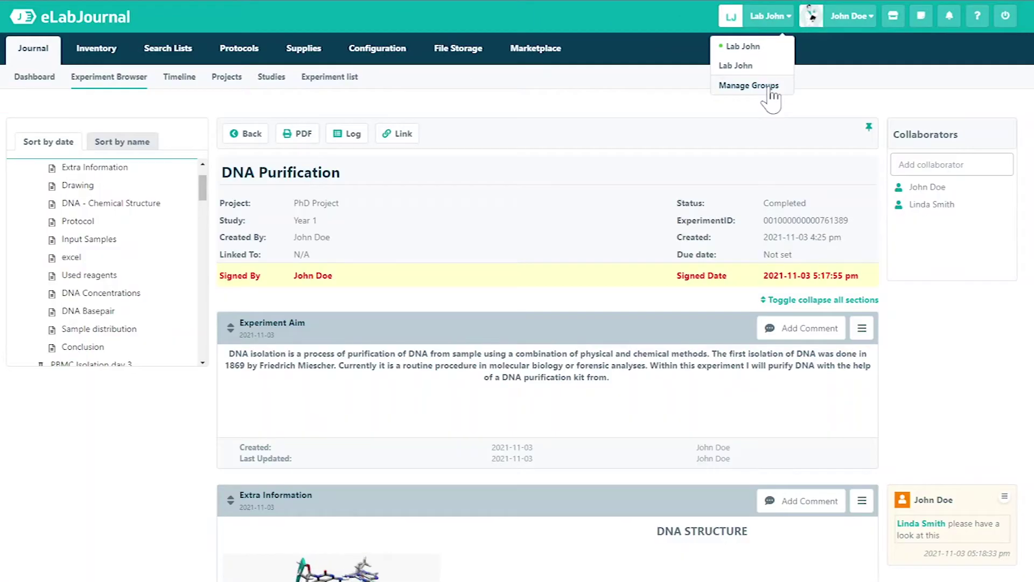
{"action": "left_click", "coordinate": [772, 87]}
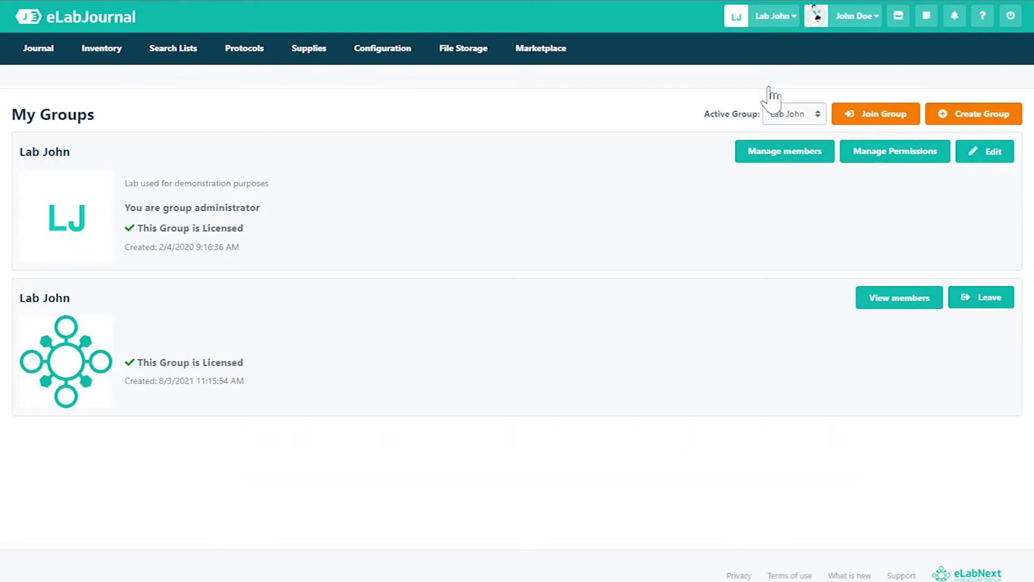
Step: Require a witness signature for all experiments in Lab John's group policies
{"action": "left_click", "coordinate": [993, 153]}
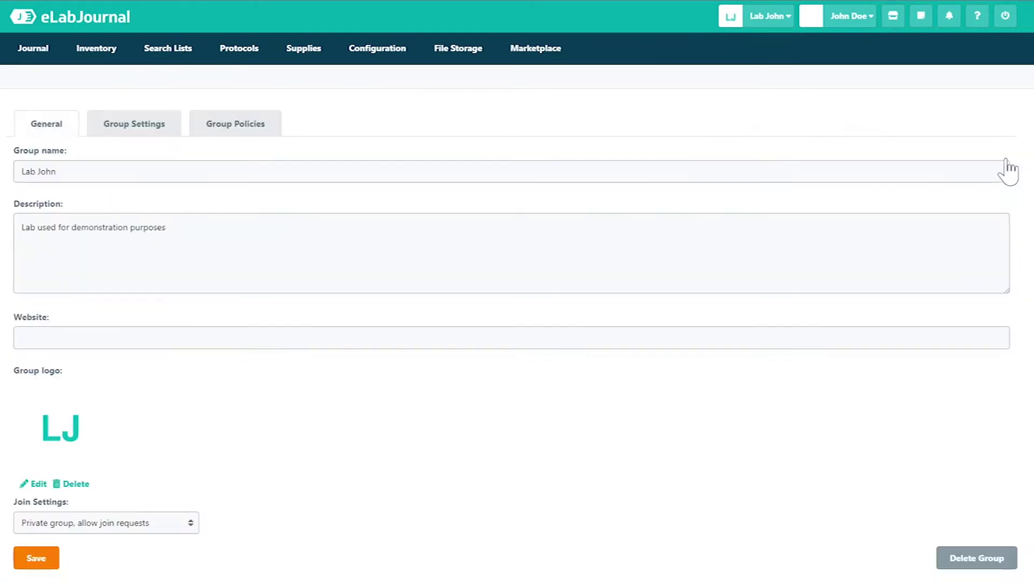
{"action": "left_click", "coordinate": [262, 127]}
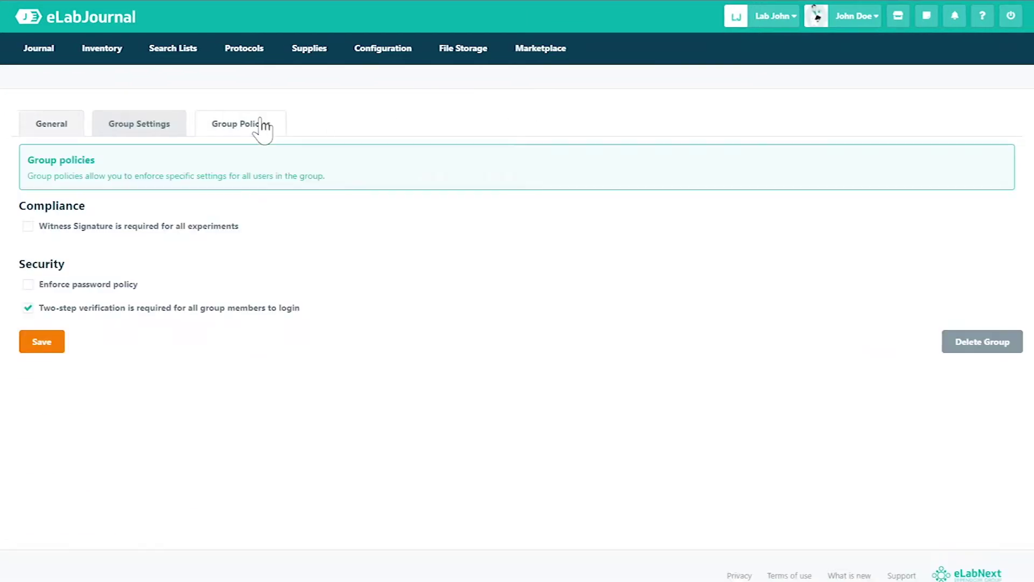
{"action": "left_click", "coordinate": [29, 227]}
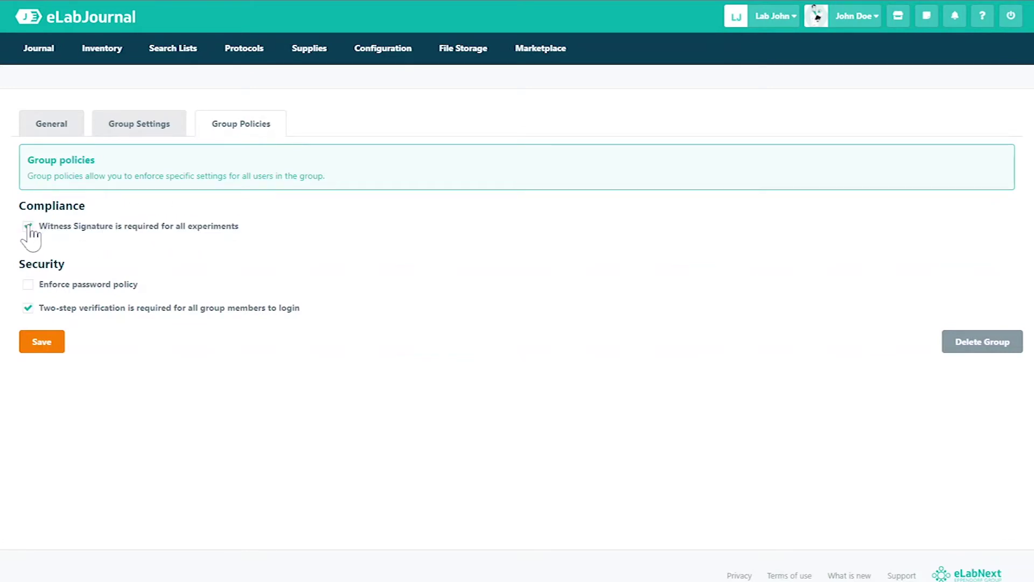
{"action": "left_click", "coordinate": [41, 343]}
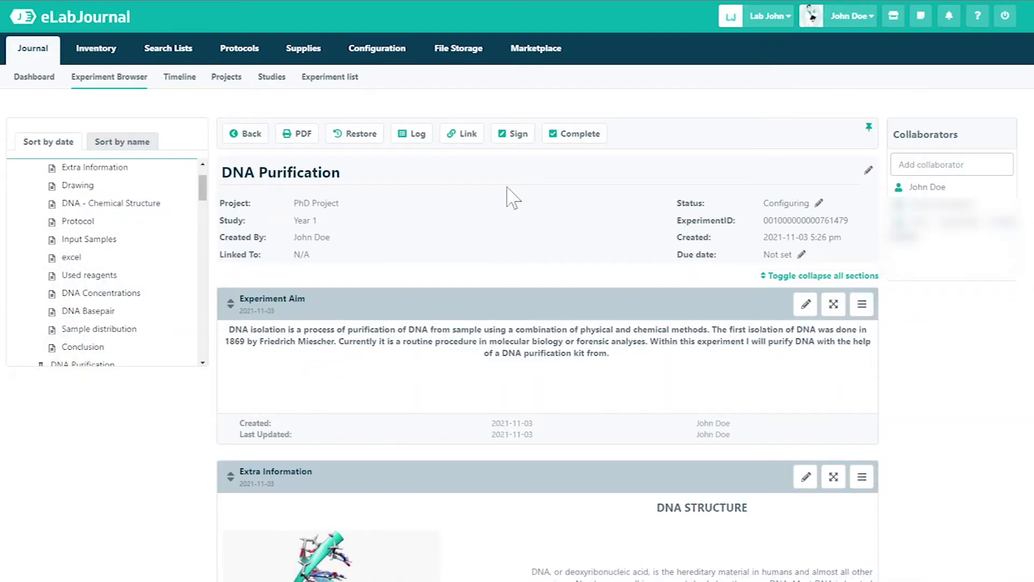
{"action": "left_click", "coordinate": [513, 134]}
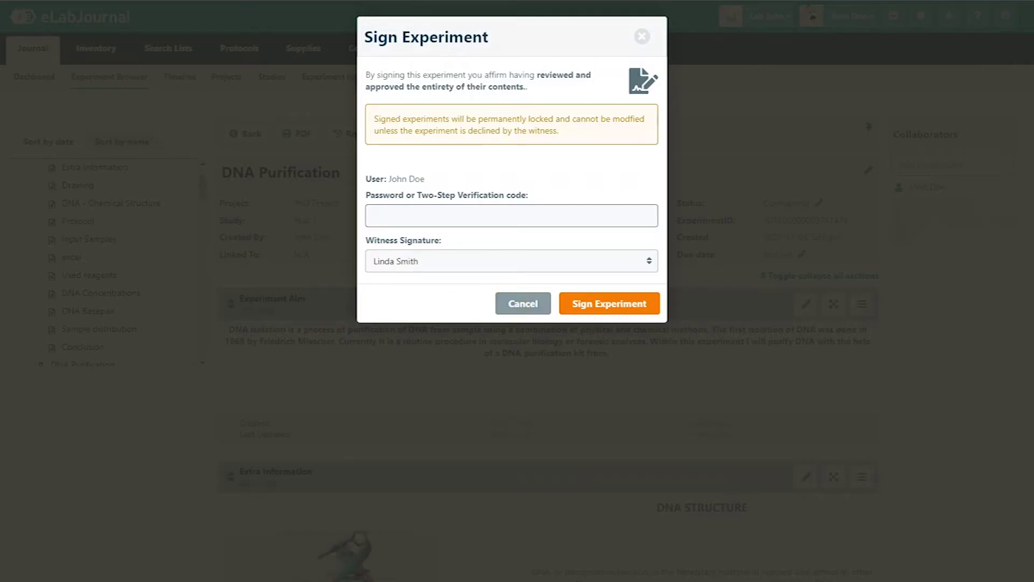
{"action": "left_click", "coordinate": [510, 262]}
{"action": "left_click", "coordinate": [409, 295]}
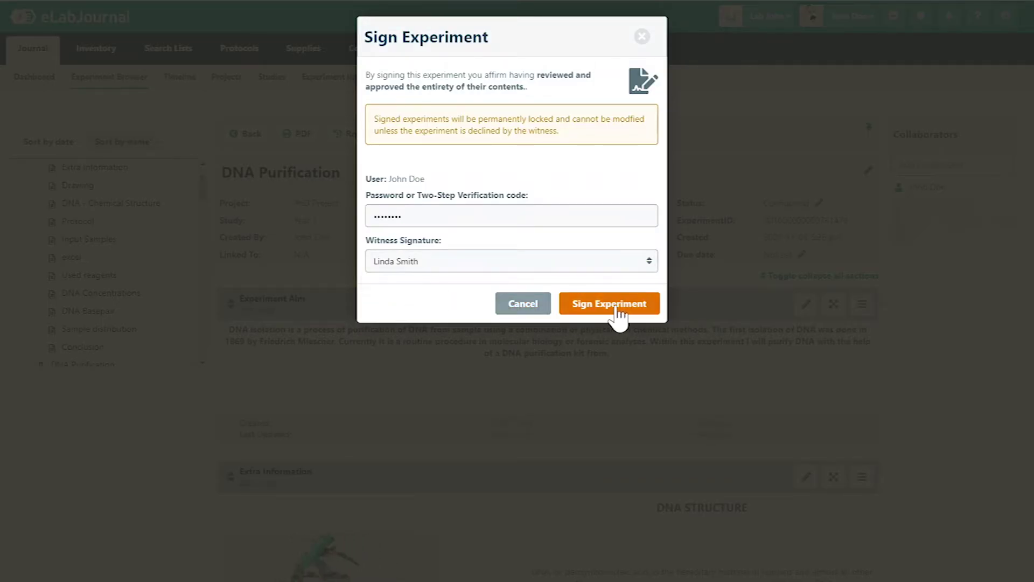
{"action": "left_click", "coordinate": [610, 304]}
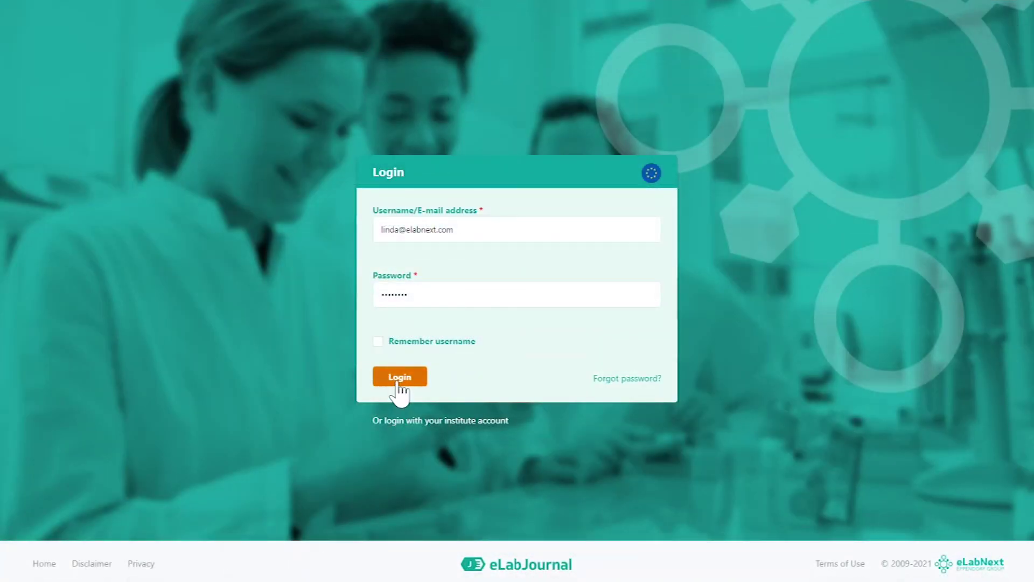
{"action": "left_click", "coordinate": [400, 377]}
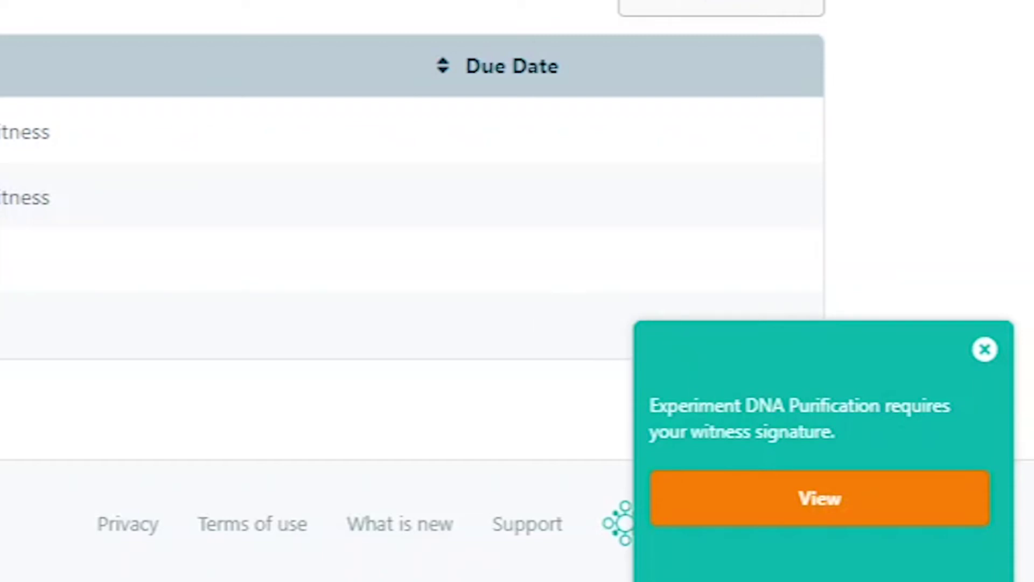
{"action": "left_click", "coordinate": [800, 500]}
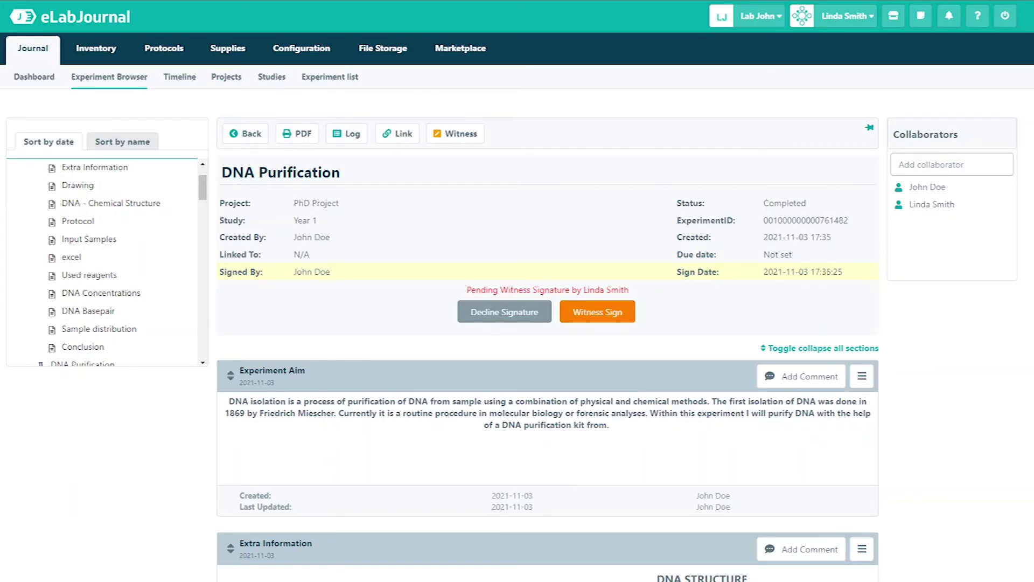
Step: Preview and cancel Decline Signature, then bring up the Witness Sign confirmation
{"action": "left_click", "coordinate": [500, 319]}
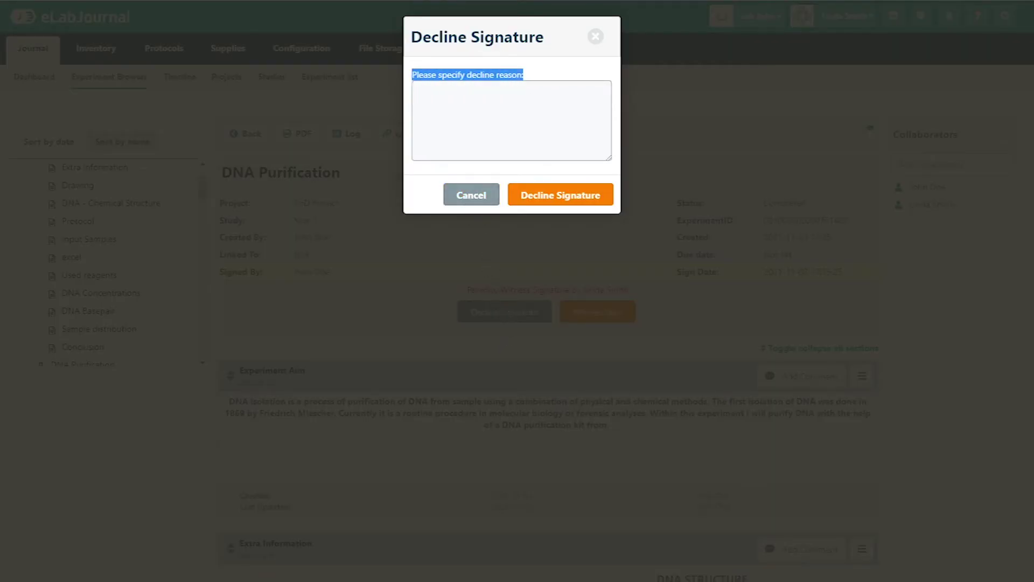
{"action": "left_click", "coordinate": [459, 196]}
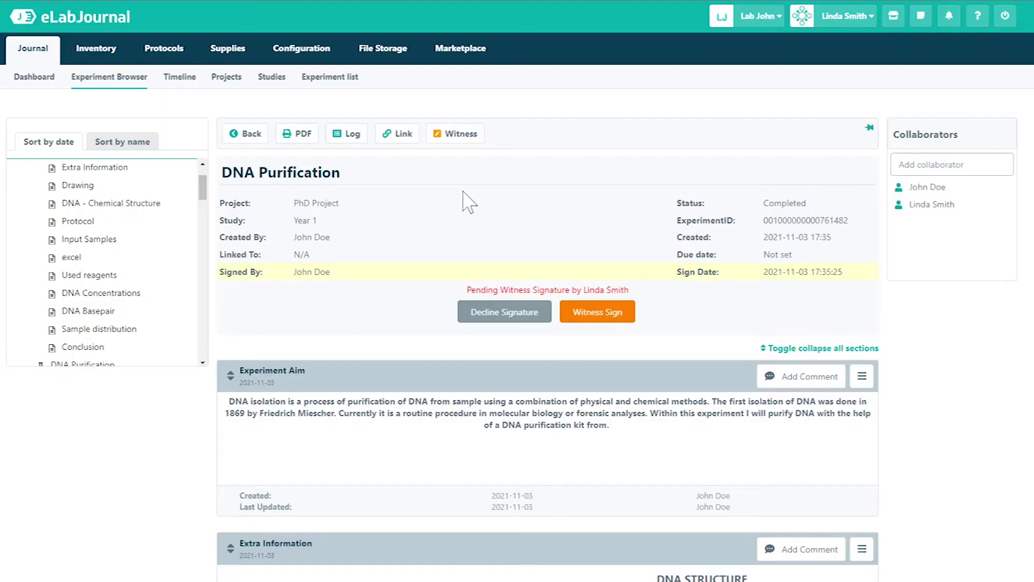
{"action": "left_click", "coordinate": [591, 315]}
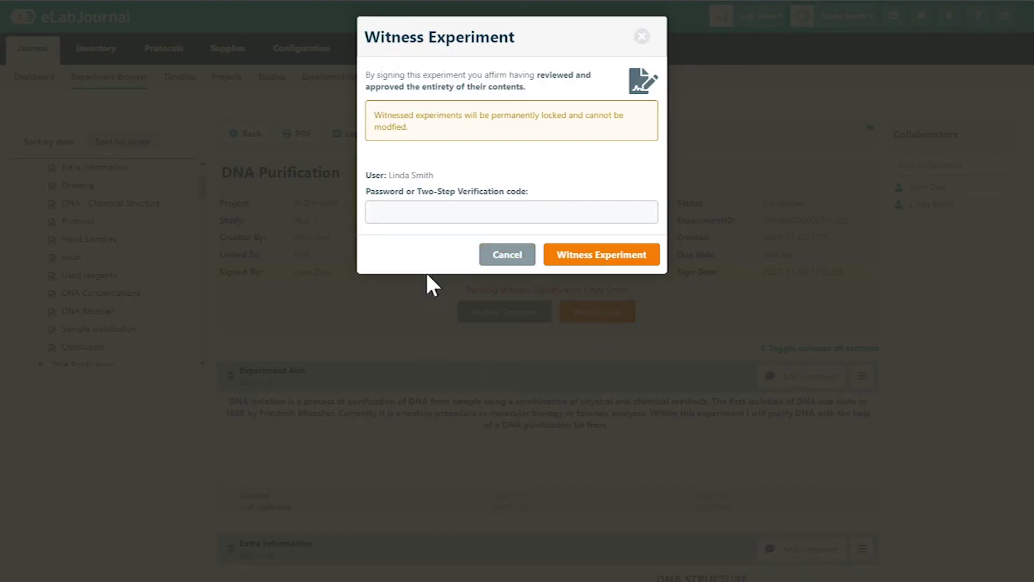
{"action": "left_click", "coordinate": [461, 212]}
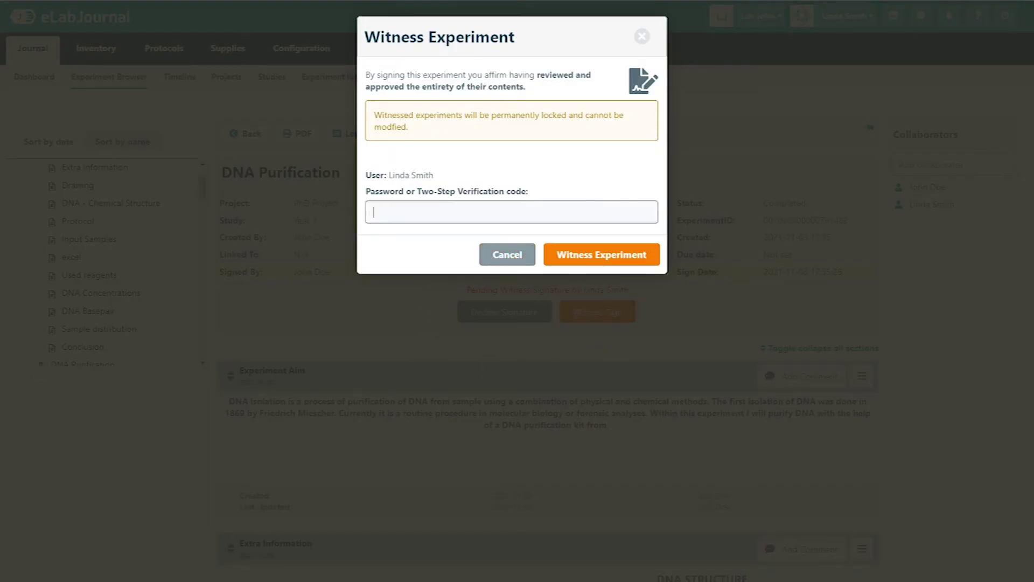
{"action": "left_click", "coordinate": [609, 267]}
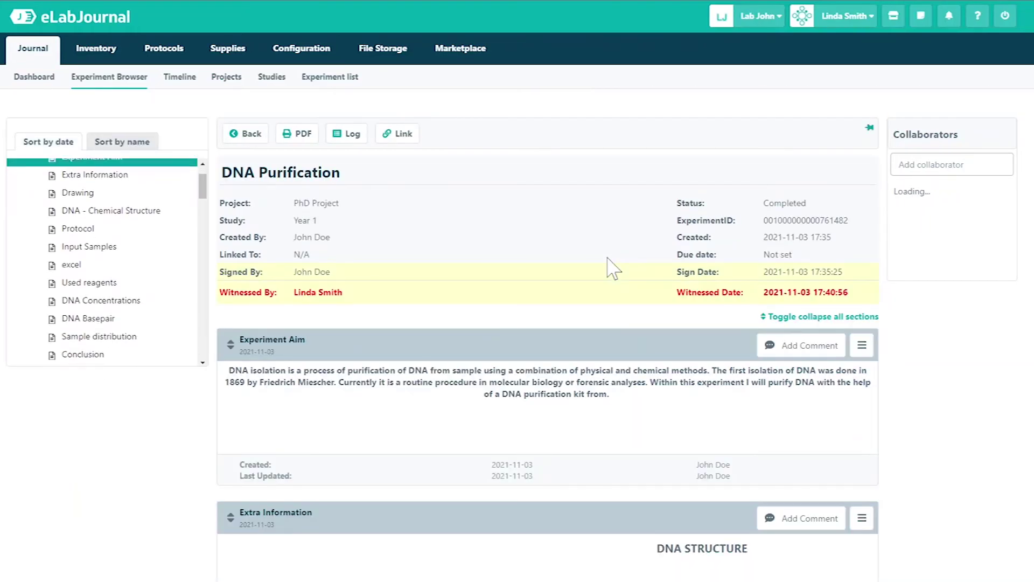
{"action": "scroll", "coordinate": [606, 261], "scroll_direction": "down", "scroll_amount": 1}
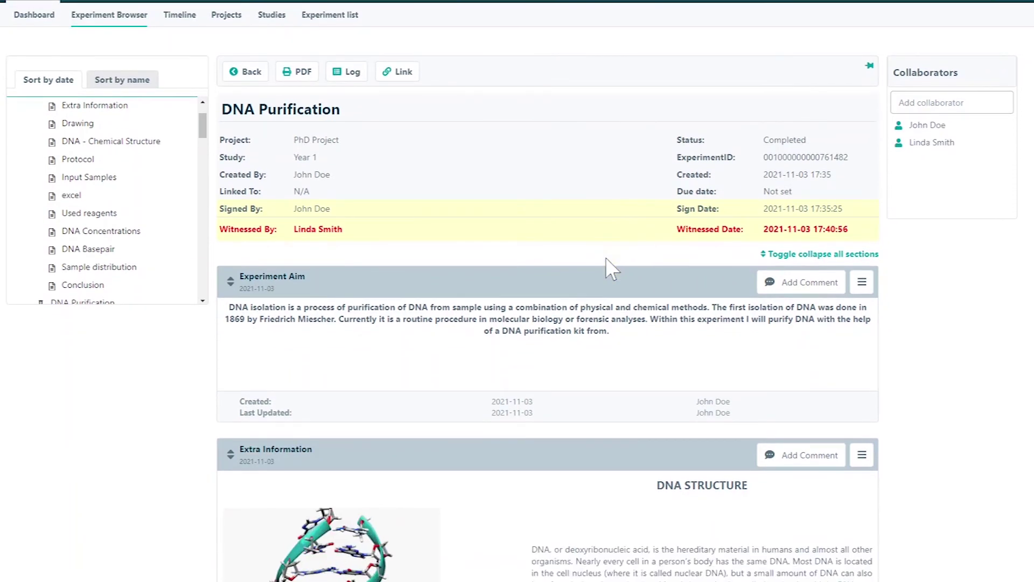